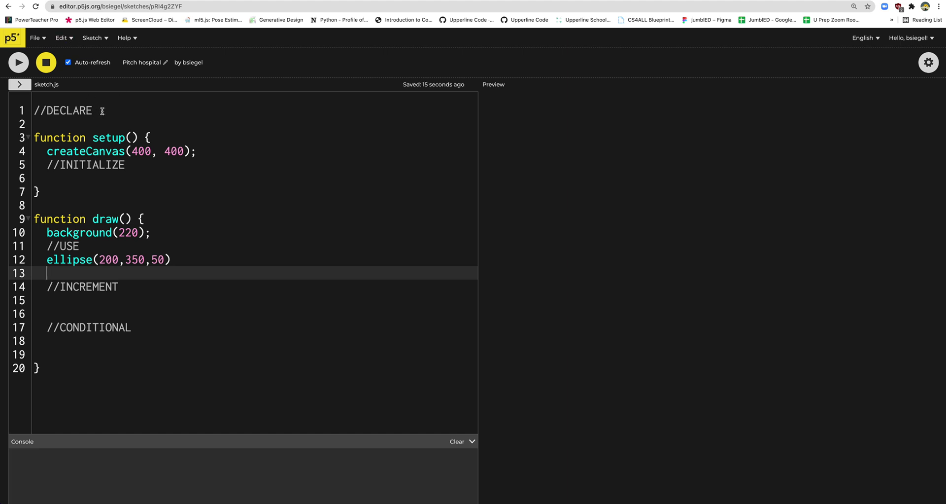
# Run the sketch, declare let y under //DECLARE, and initialize y = 0 in setup
pyautogui.click(20, 62)
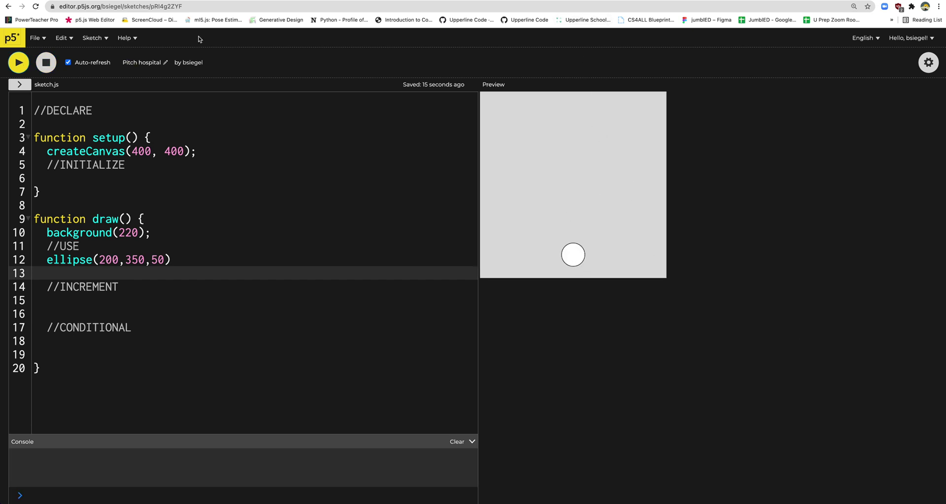
pyautogui.click(121, 117)
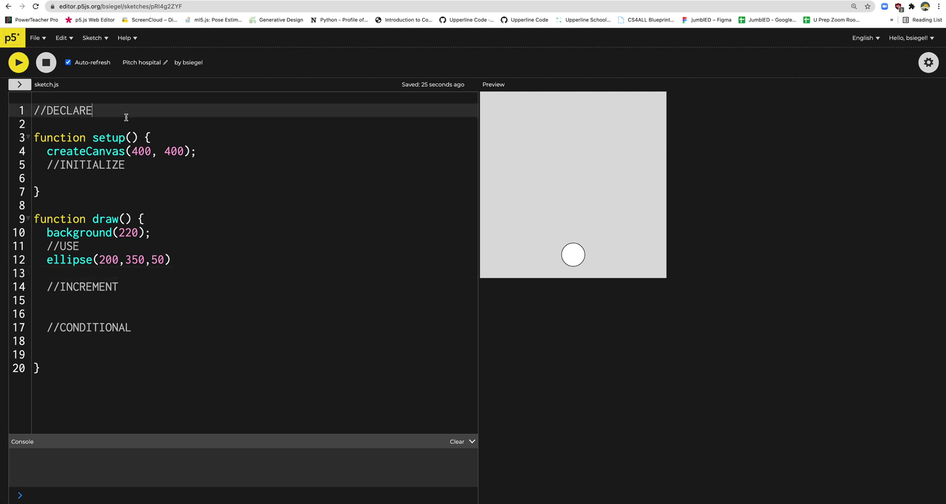
pyautogui.press('Return')
pyautogui.write('let y')
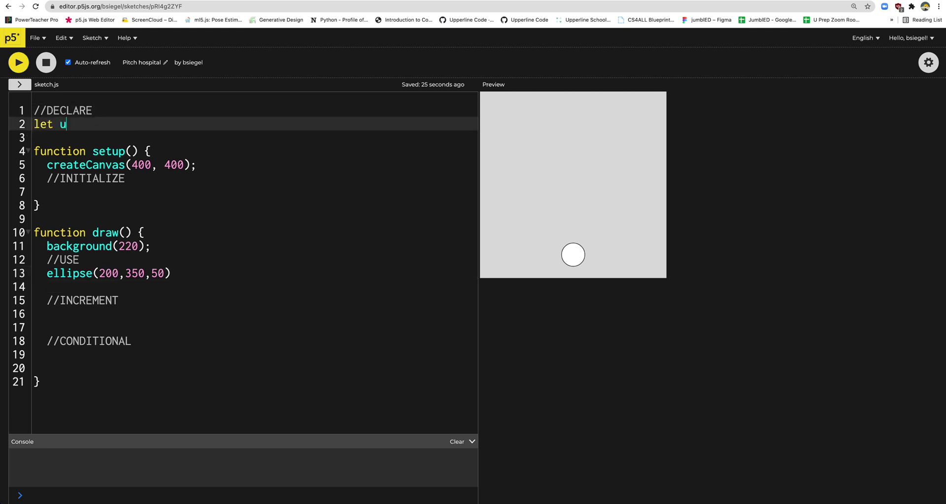
pyautogui.click(73, 196)
pyautogui.write('y = 0')
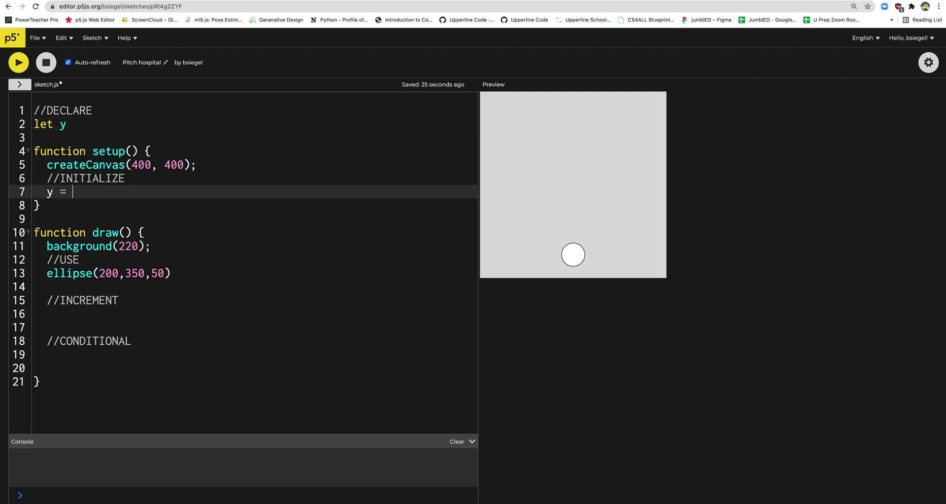
# Change the circle's vertical position to y+350 and add y = y - 2 under //INCREMENT
pyautogui.click(130, 274)
pyautogui.write('y+')
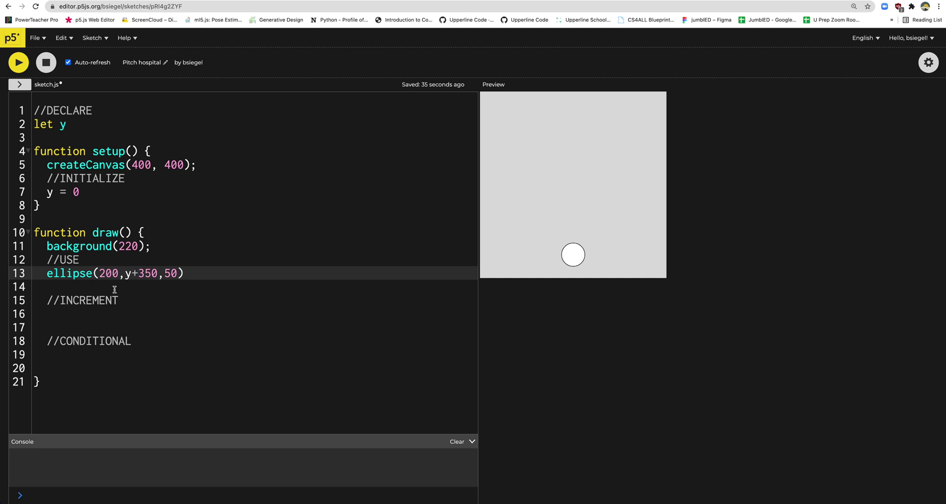
pyautogui.click(99, 303)
pyautogui.click(76, 310)
pyautogui.write('y = y - 2')
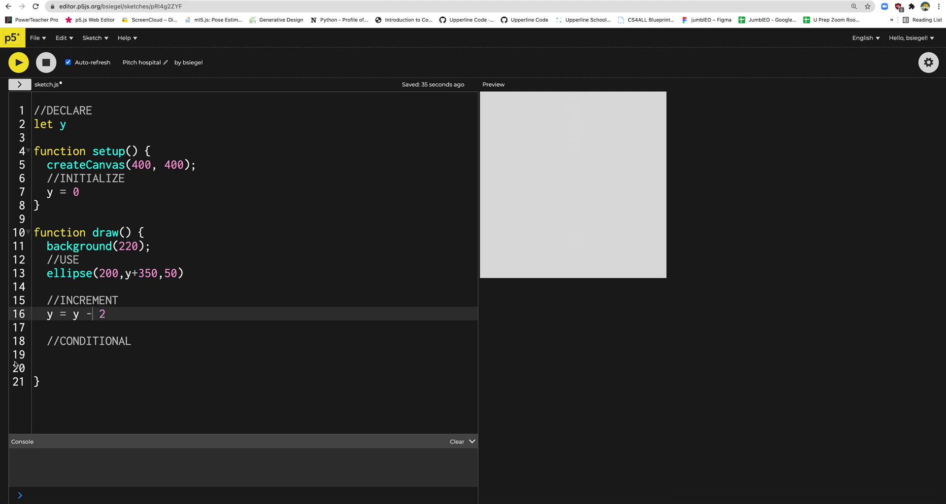
# Print y with text(y,20,20), rerun, and slow the decrement to y = y - .5
pyautogui.click(62, 369)
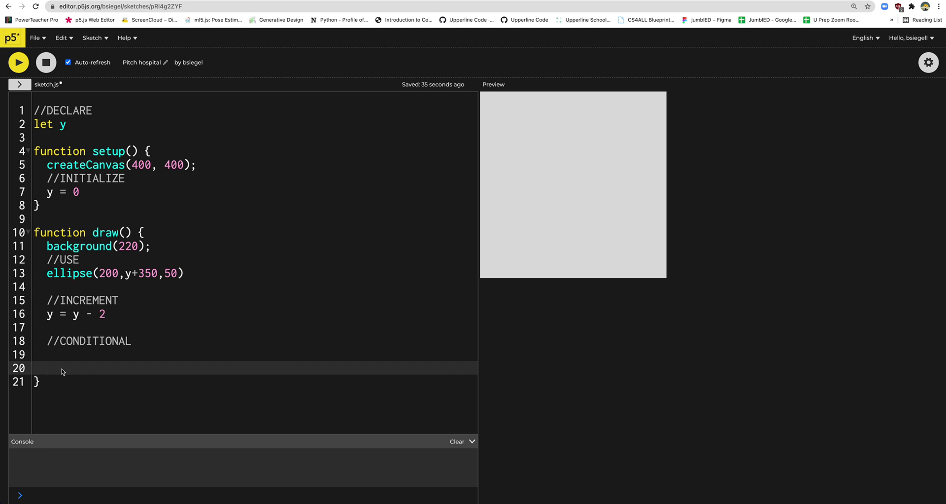
pyautogui.write('text(')
pyautogui.write('y,202,20')
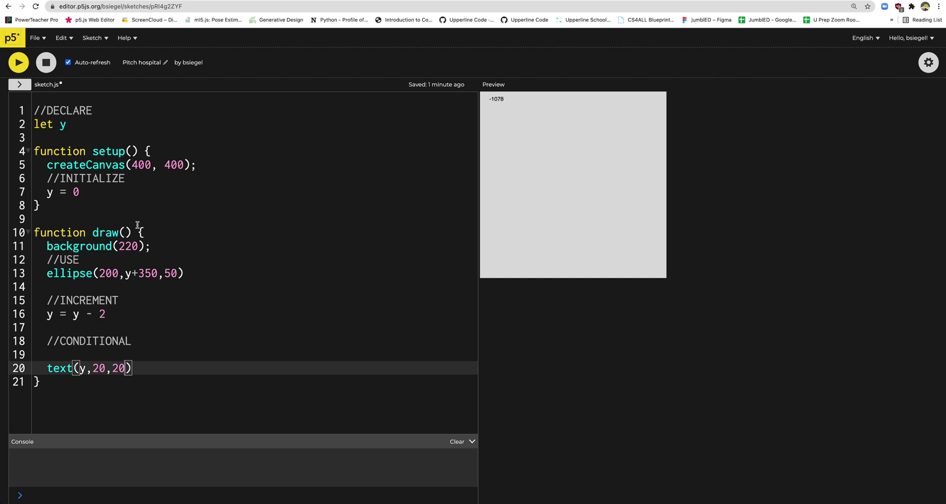
pyautogui.click(16, 63)
pyautogui.click(17, 69)
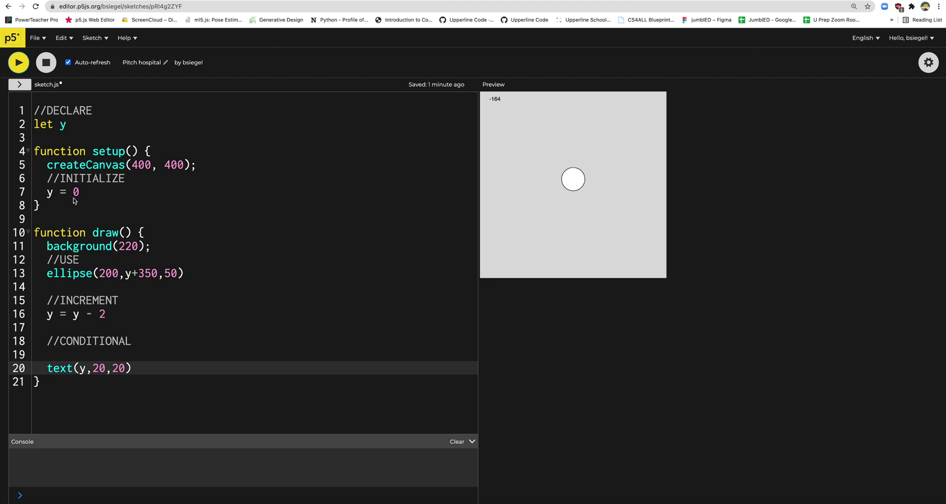
pyautogui.click(88, 195)
pyautogui.click(107, 311)
pyautogui.write('.5')
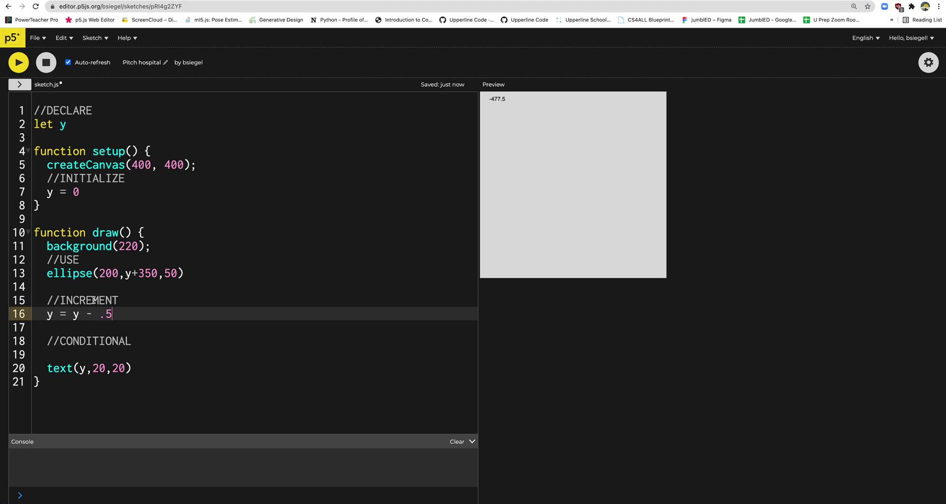
# Restart the sketch and change the decrement back to y = y - 2
pyautogui.click(48, 66)
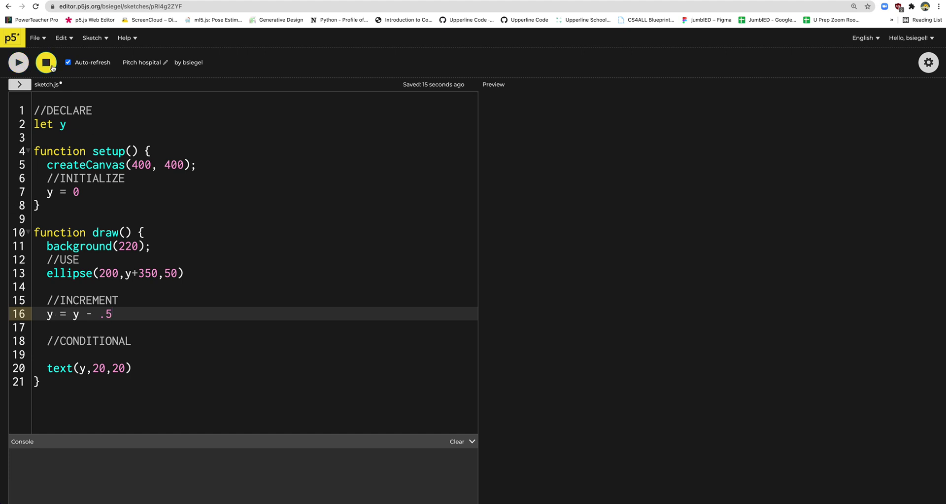
pyautogui.click(20, 62)
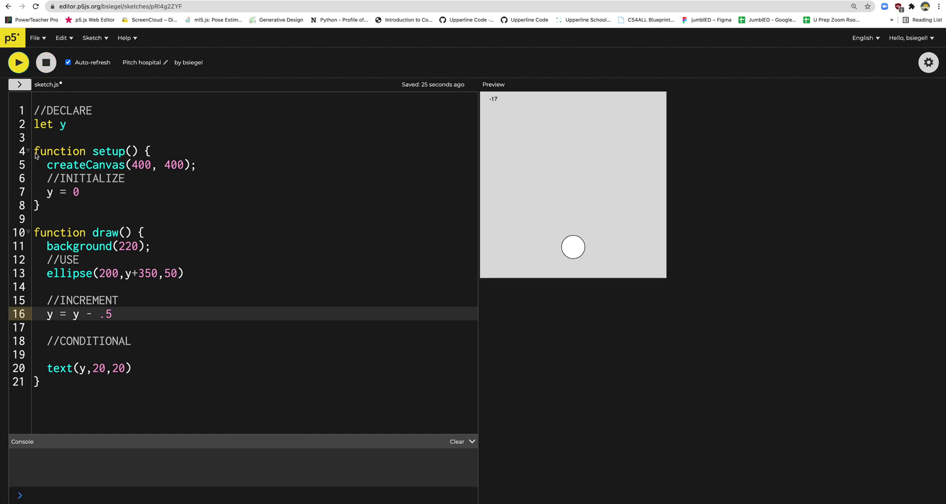
pyautogui.press('BackSpace')
pyautogui.press('BackSpace')
pyautogui.write('2')
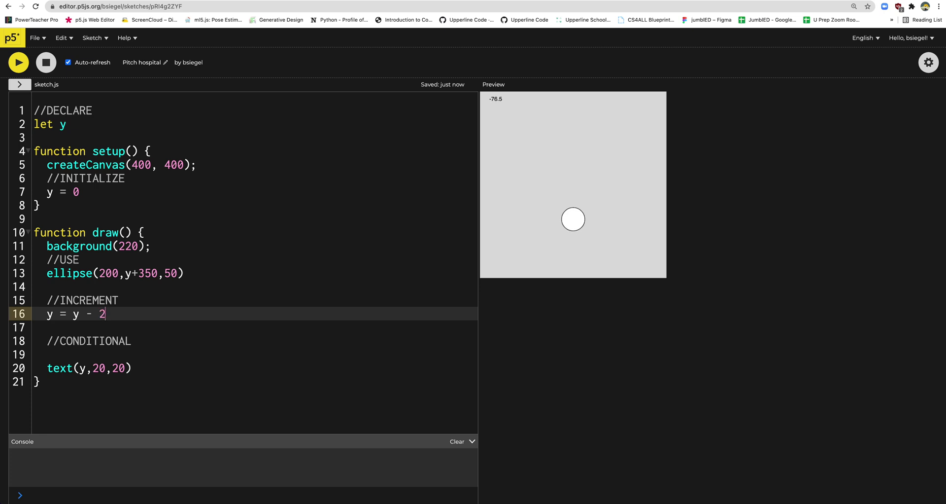
# Add if(y < -380){ y = 0 } under //CONDITIONAL
pyautogui.click(182, 345)
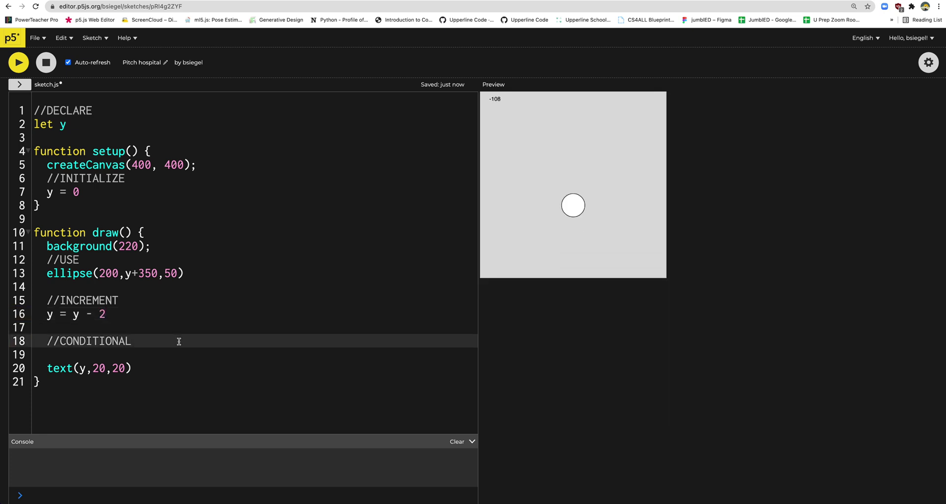
pyautogui.press('Return')
pyautogui.write('if(')
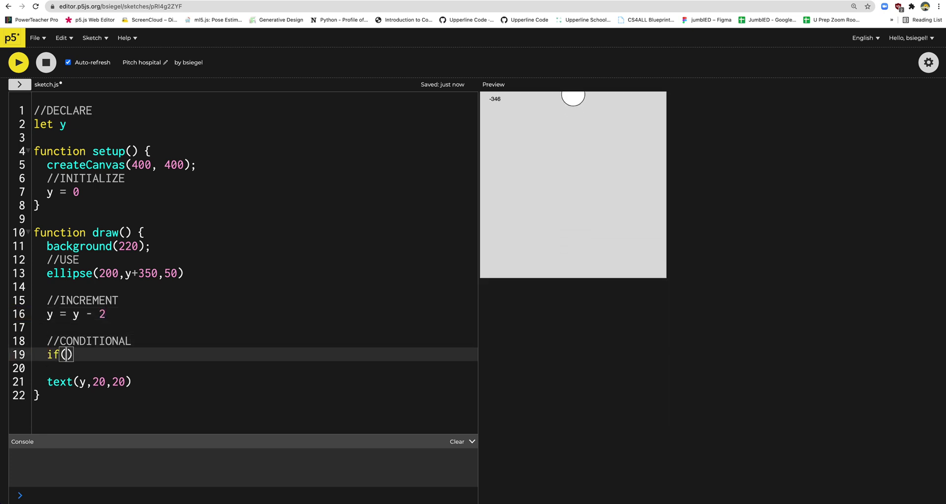
pyautogui.write('y ')
pyautogui.write('<')
pyautogui.click(178, 340)
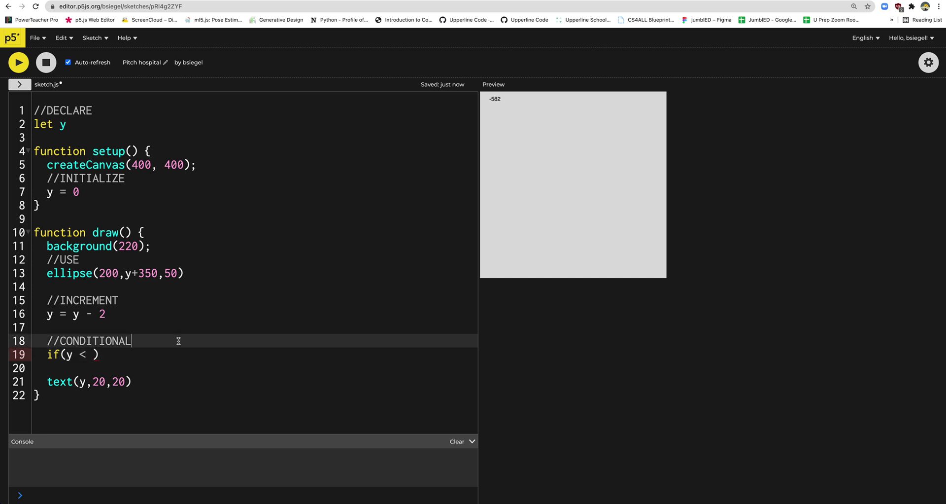
pyautogui.click(92, 353)
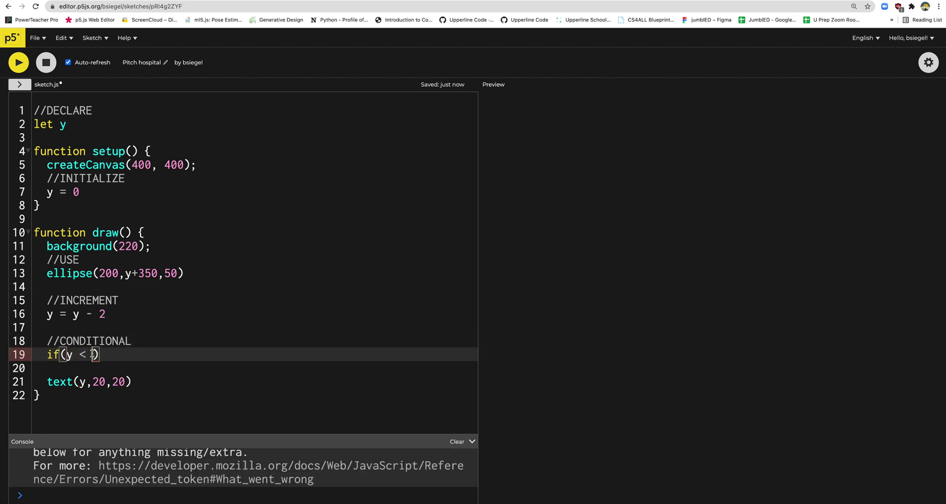
pyautogui.write('-380{')
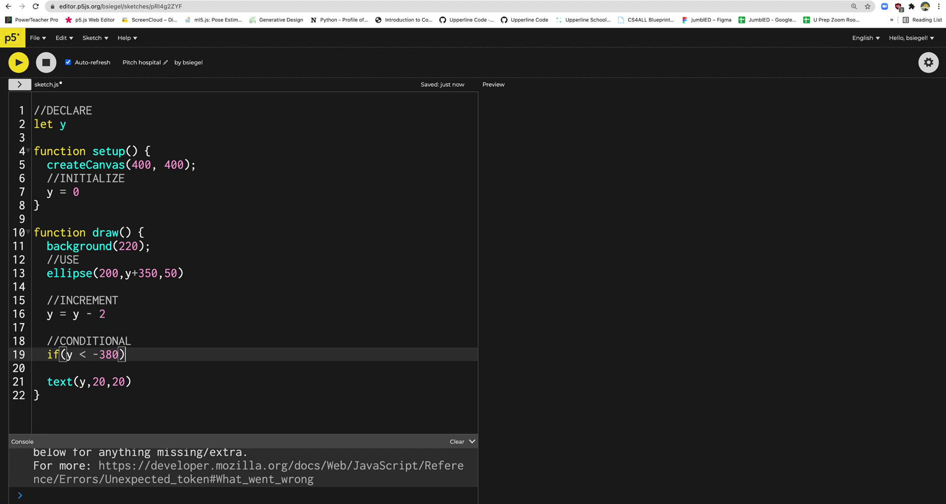
pyautogui.press('Return')
pyautogui.write('y = 0')
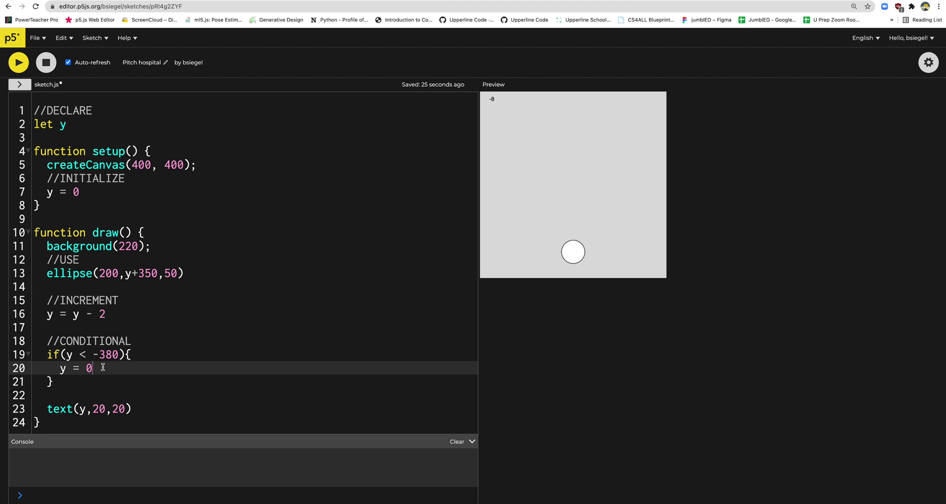
# Change the reset value inside the if block from 0 to 100
pyautogui.press('BackSpace')
pyautogui.write('-')
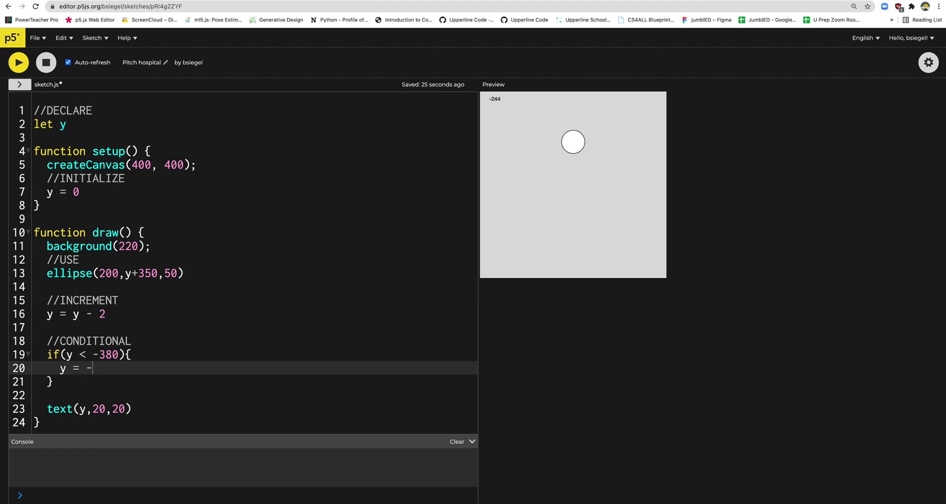
pyautogui.write('50')
pyautogui.press('BackSpace')
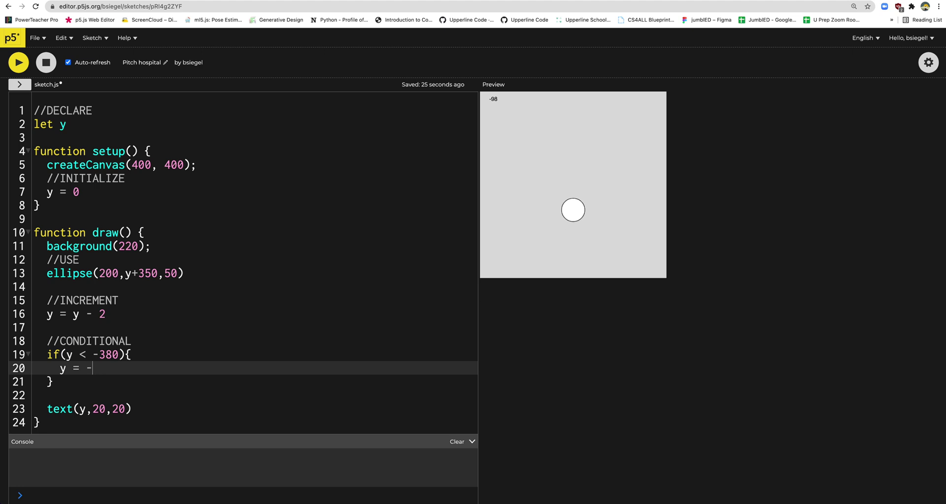
pyautogui.write('100')
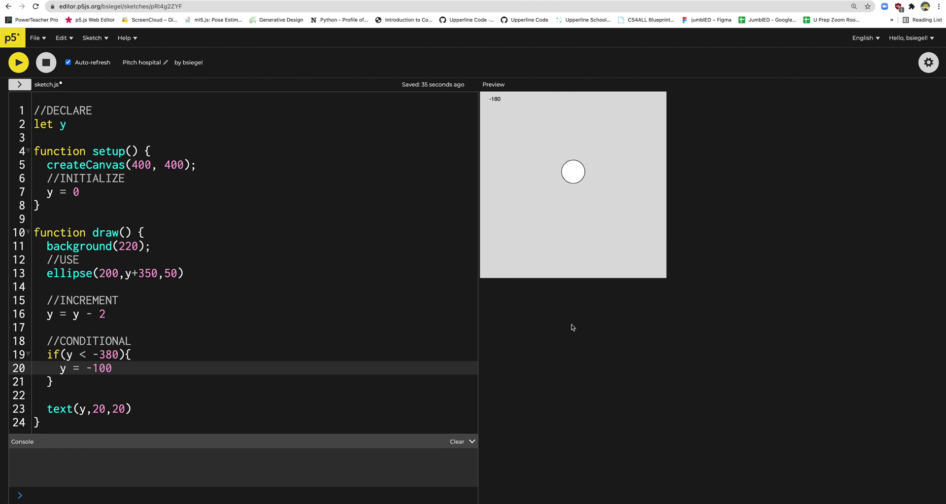
pyautogui.click(94, 368)
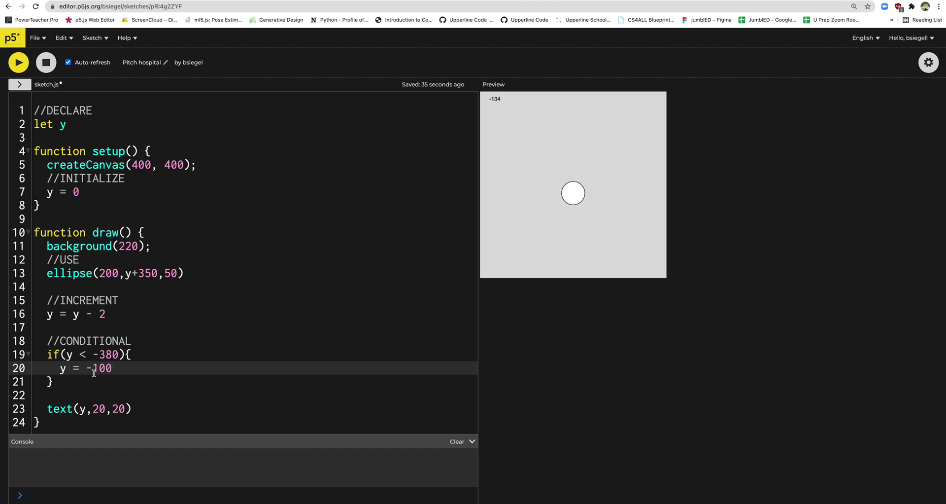
pyautogui.press('BackSpace')
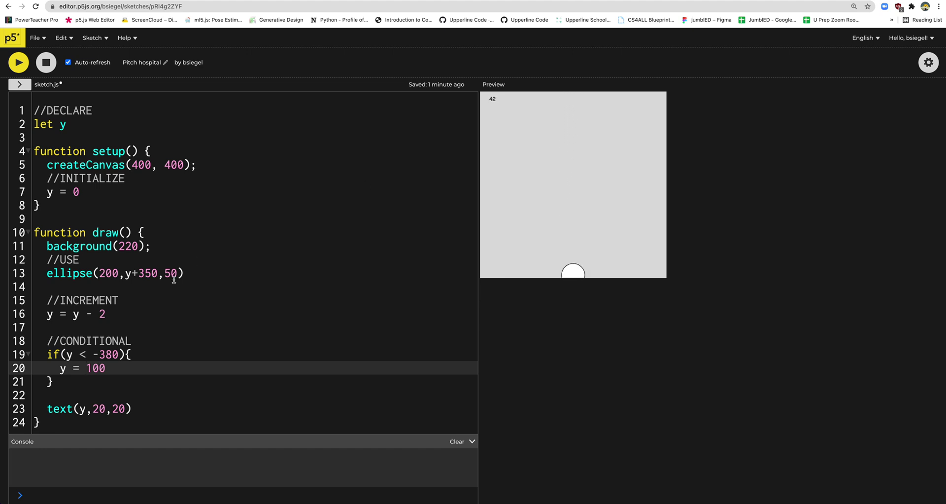
# Inspect the if block's -380 condition and stop the running sketch
pyautogui.moveTo(54, 381); pyautogui.dragTo(32, 354)
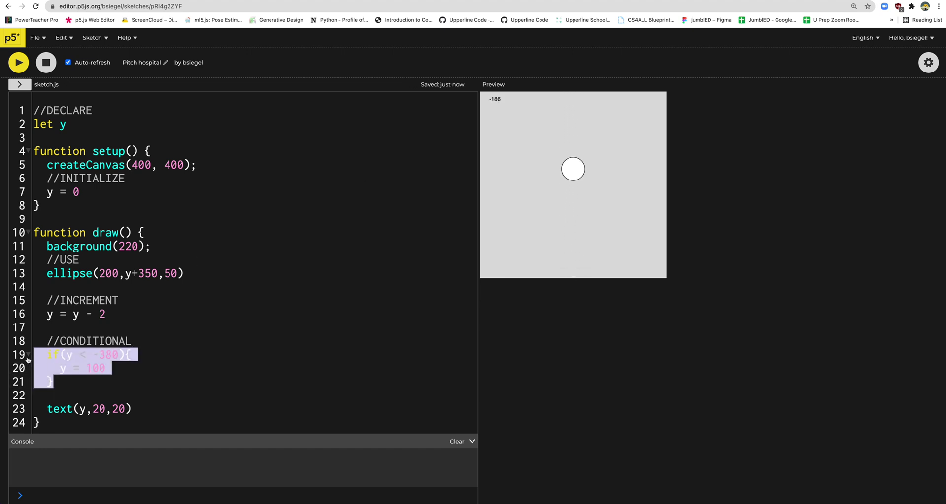
pyautogui.click(118, 409)
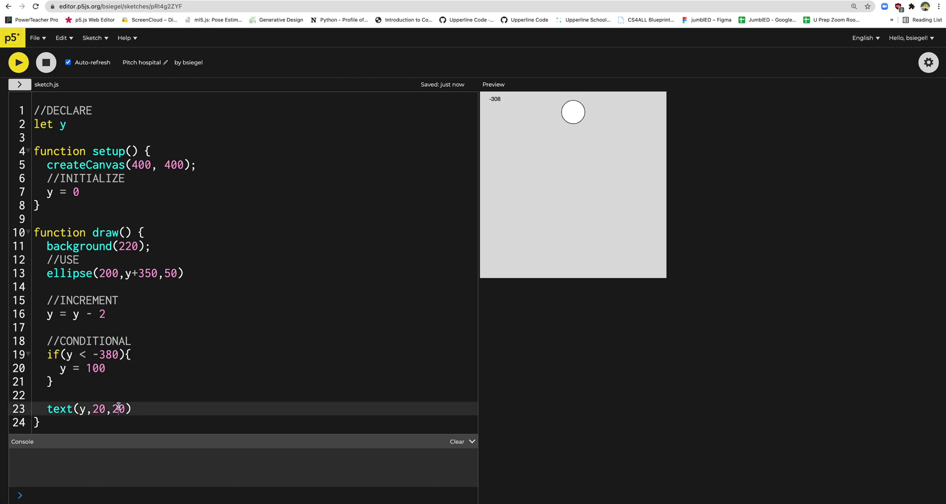
pyautogui.click(67, 355)
pyautogui.click(101, 355)
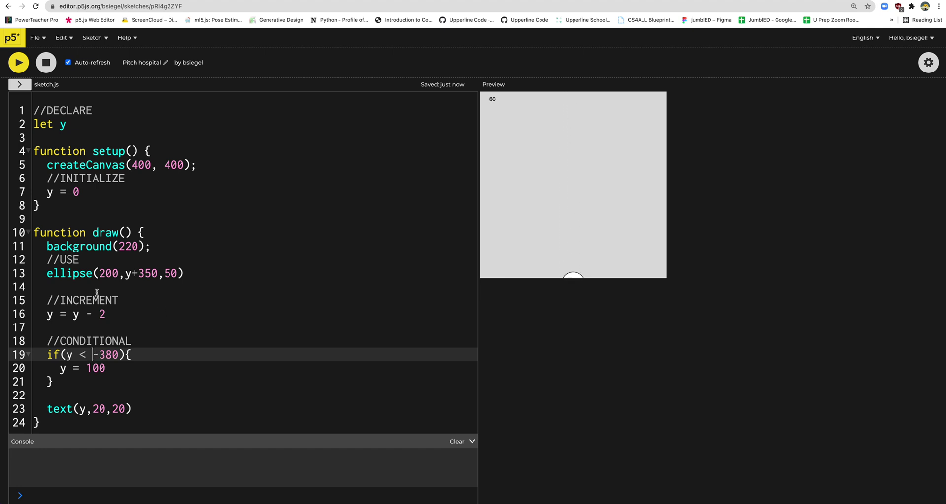
pyautogui.hotkey('ctrl', 'shift', 'Return')
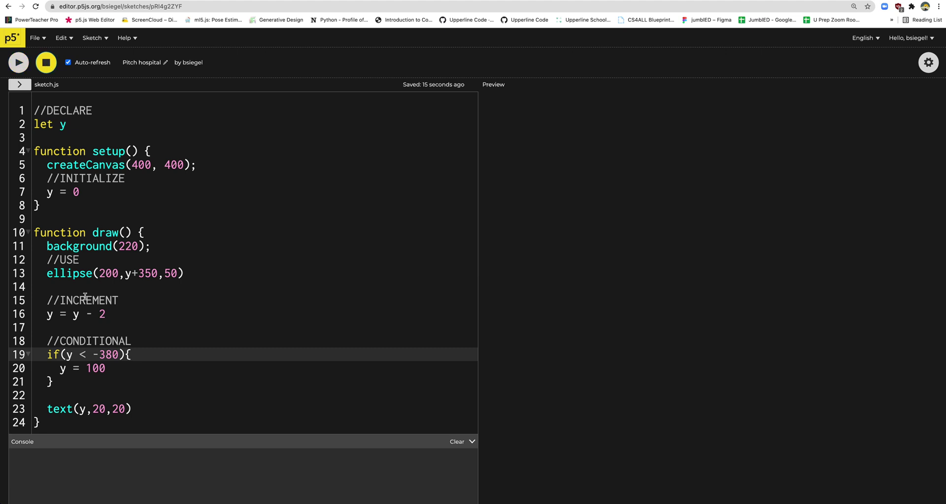
# Comment out the wrap-around if block on lines 19–21 with Ctrl+/
pyautogui.click(91, 312)
pyautogui.moveTo(53, 381); pyautogui.dragTo(29, 362)
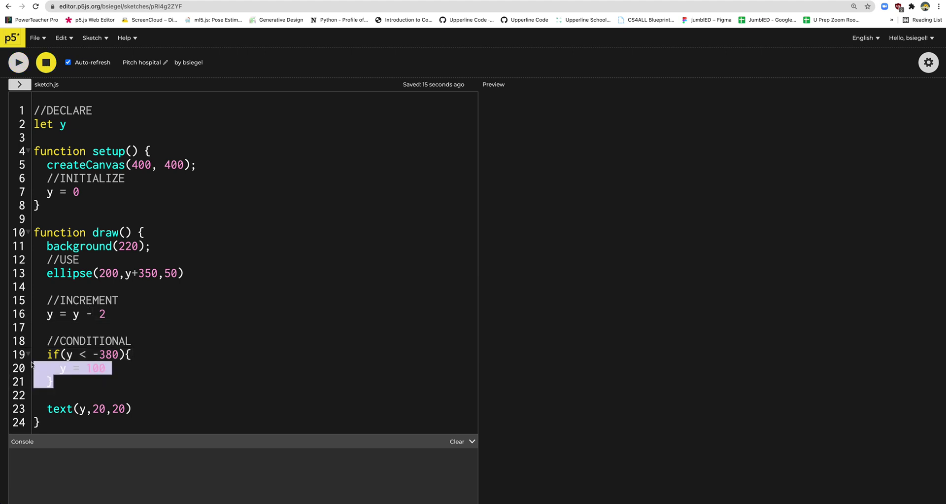
pyautogui.hotkey('ctrl', '/')
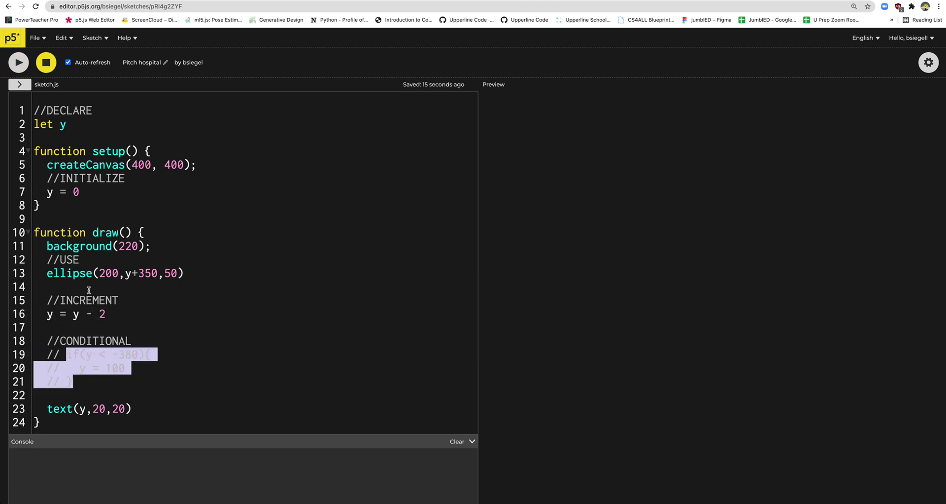
pyautogui.click(91, 311)
pyautogui.write('+')
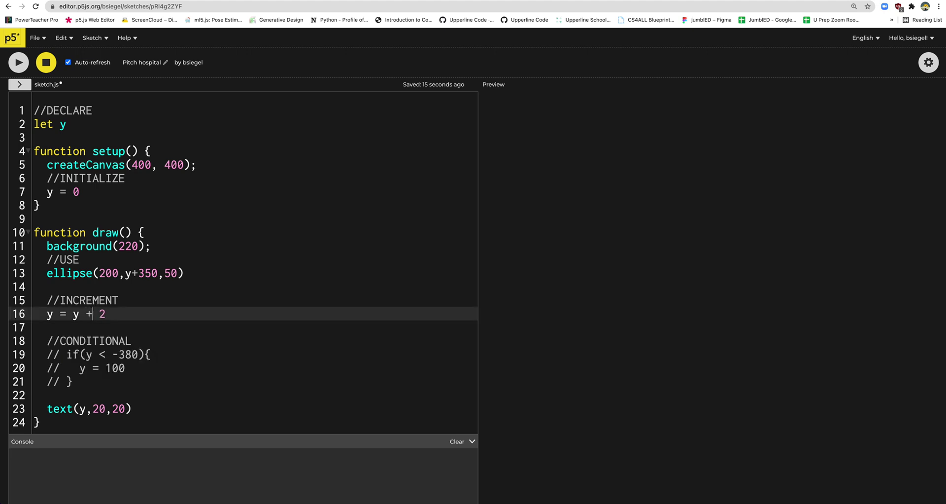
# Rerun the sketch and add frameRate(5) on a new line after y = 0 in setup
pyautogui.click(24, 63)
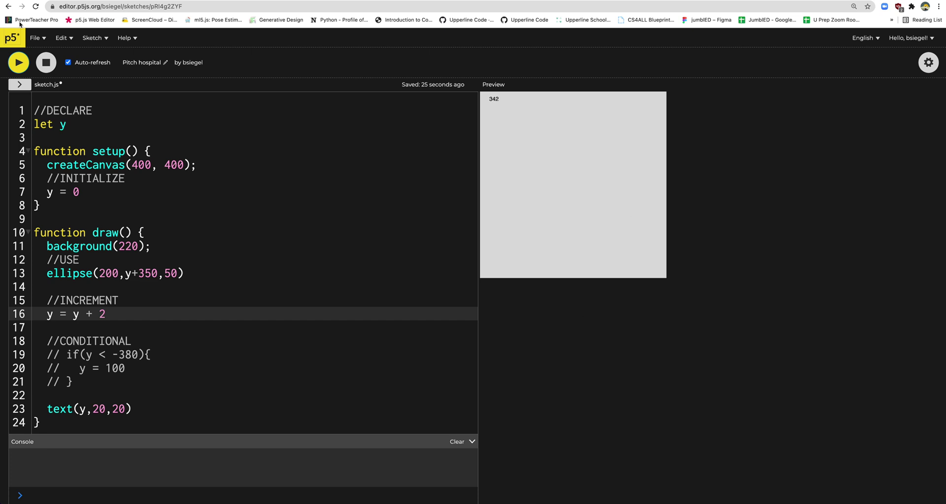
pyautogui.click(21, 72)
pyautogui.click(90, 195)
pyautogui.press('Return')
pyautogui.write('frame')
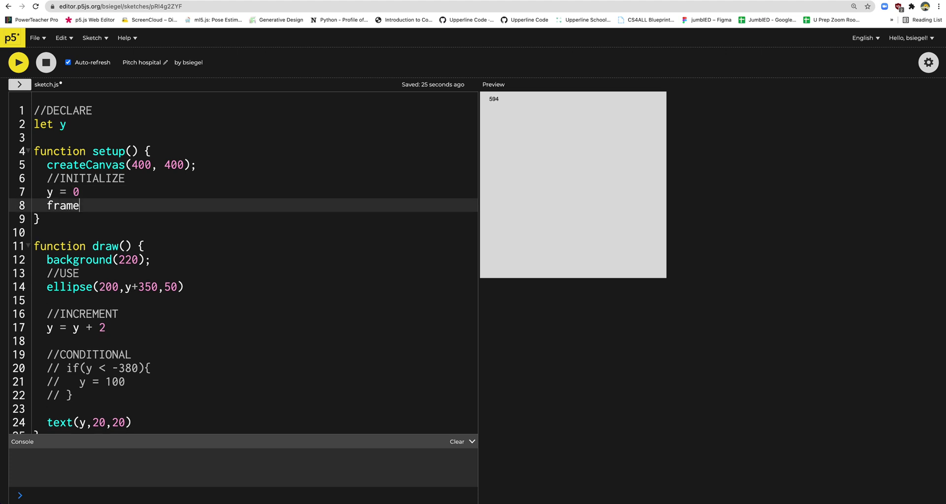
pyautogui.write('Rate(5')
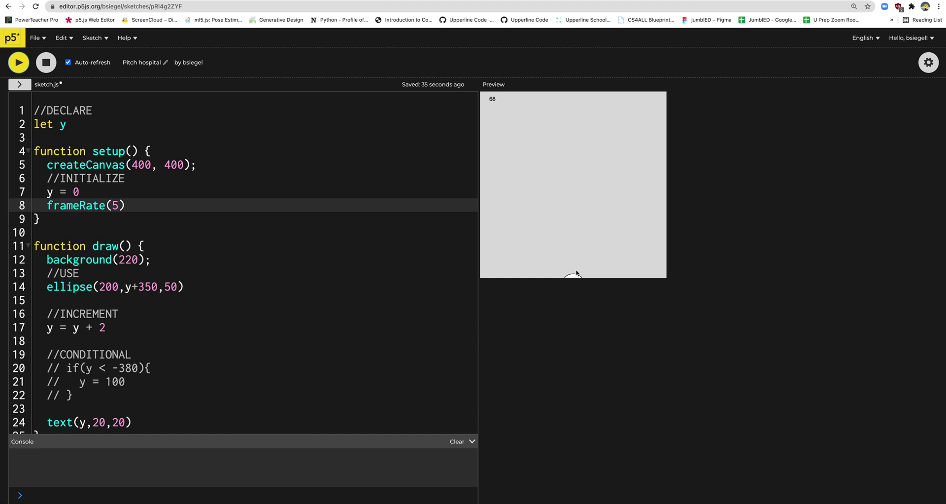
# Restart the sketch and uncomment the conditional block on lines 20–22
pyautogui.click(42, 67)
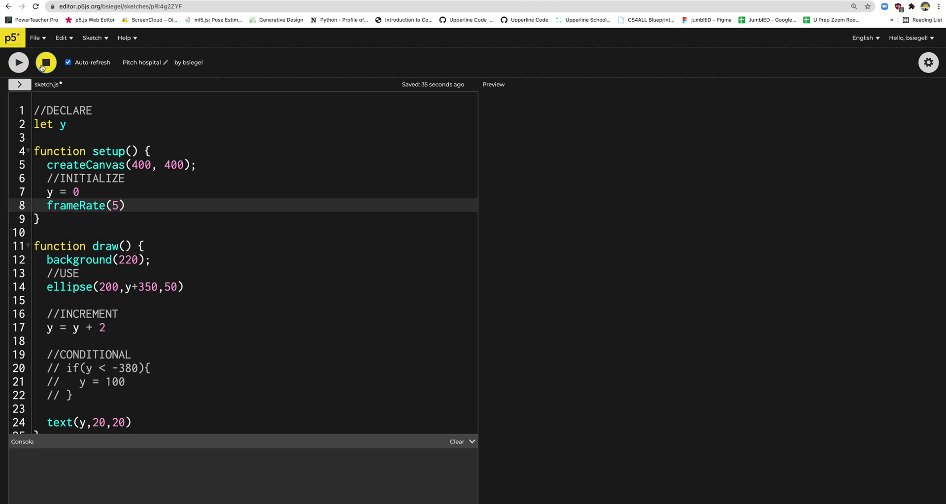
pyautogui.click(16, 64)
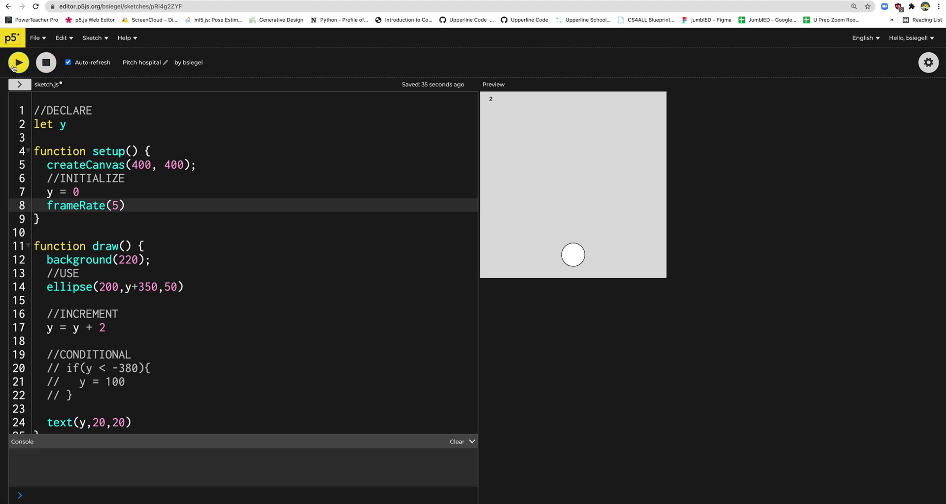
pyautogui.click(87, 383)
pyautogui.moveTo(79, 395); pyautogui.dragTo(50, 370)
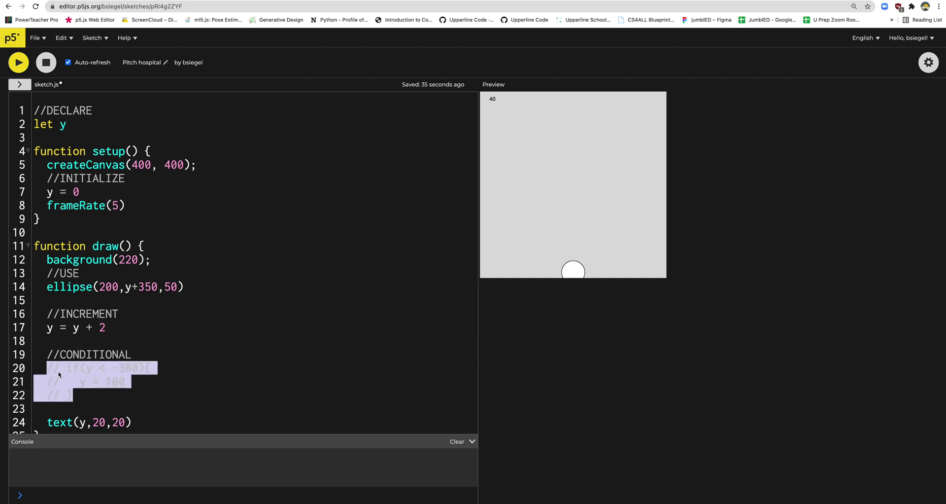
pyautogui.hotkey('ctrl', '/')
# Change the condition to if(y > 70)
pyautogui.click(72, 381)
pyautogui.click(86, 368)
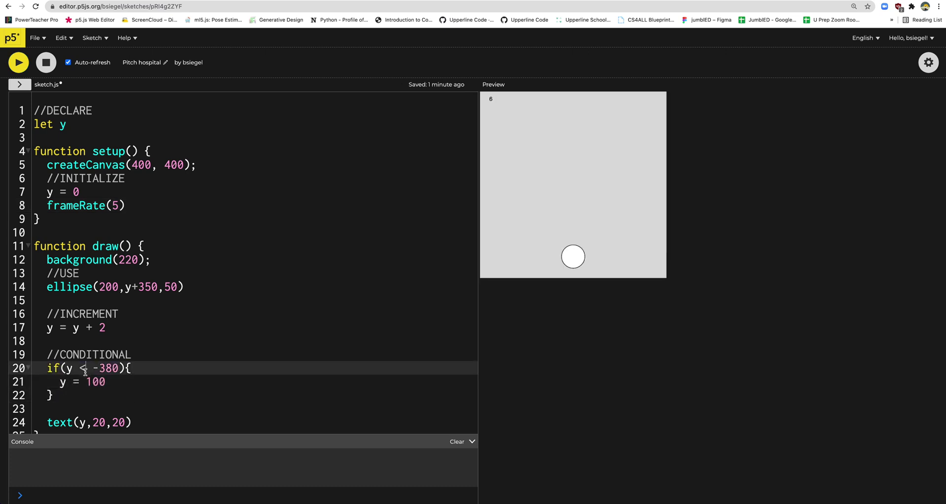
pyautogui.press('BackSpace')
pyautogui.write('>')
pyautogui.moveTo(93, 367); pyautogui.dragTo(114, 371)
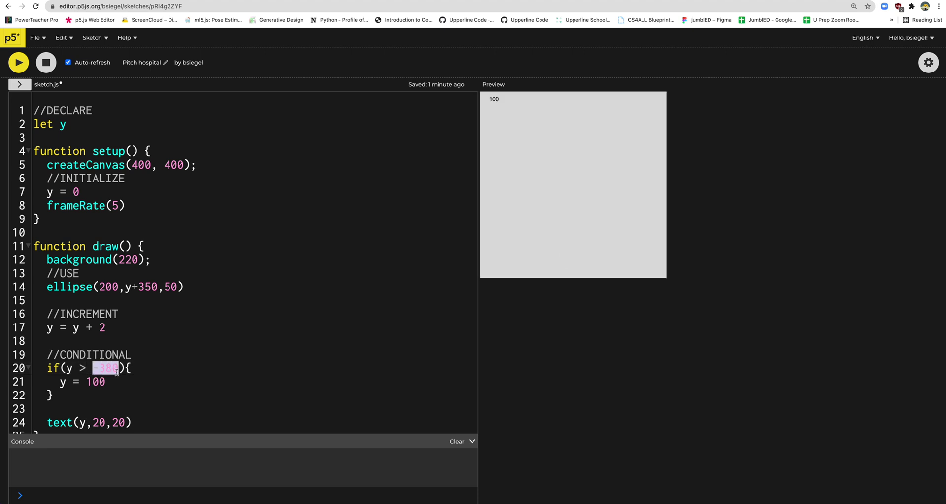
pyautogui.write('70')
pyautogui.click(113, 381)
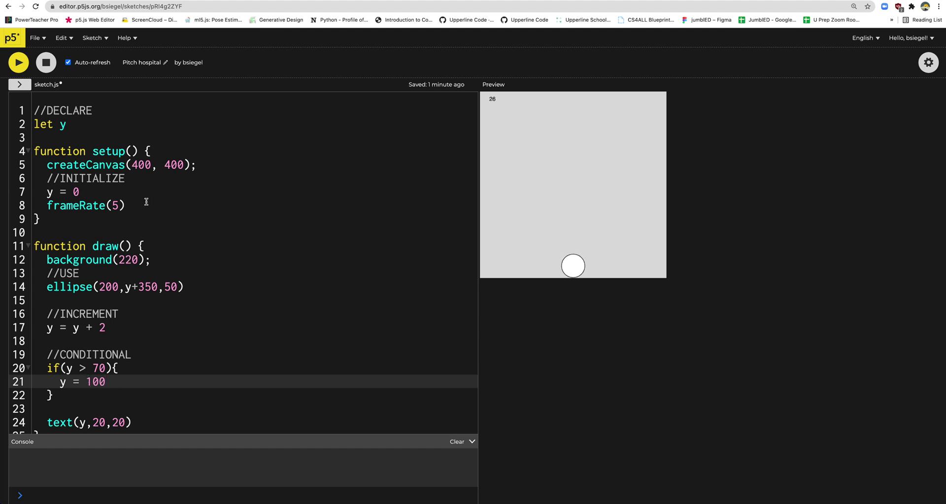
# Delete the frameRate(5) line and set the reset value to y = -380
pyautogui.moveTo(146, 201); pyautogui.dragTo(15, 202)
pyautogui.press('BackSpace')
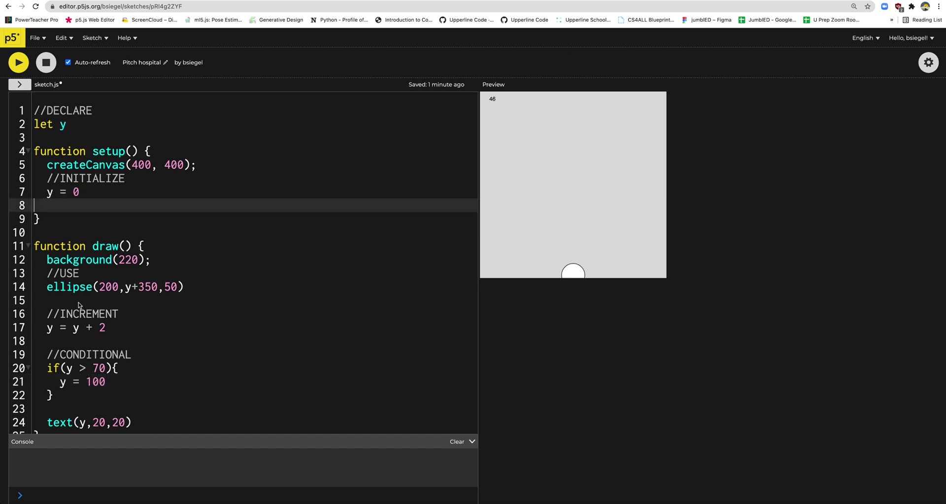
pyautogui.moveTo(87, 382); pyautogui.dragTo(108, 382)
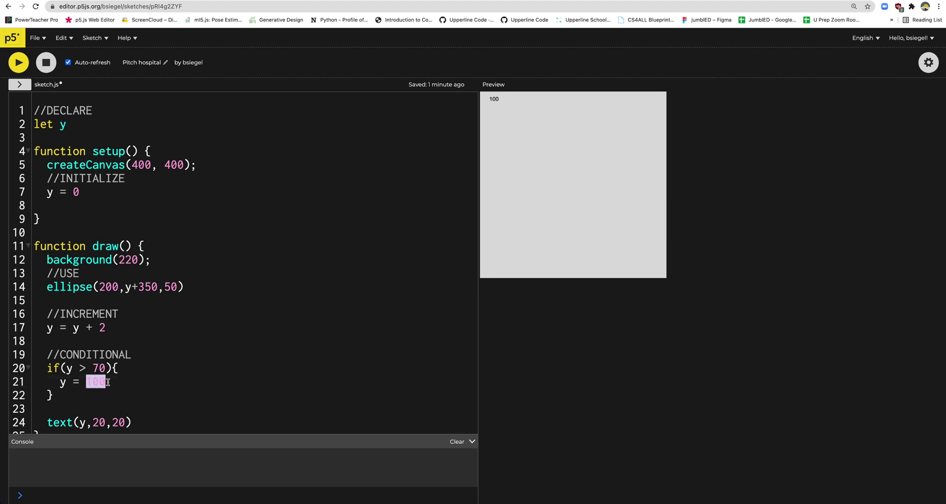
pyautogui.write('-38')
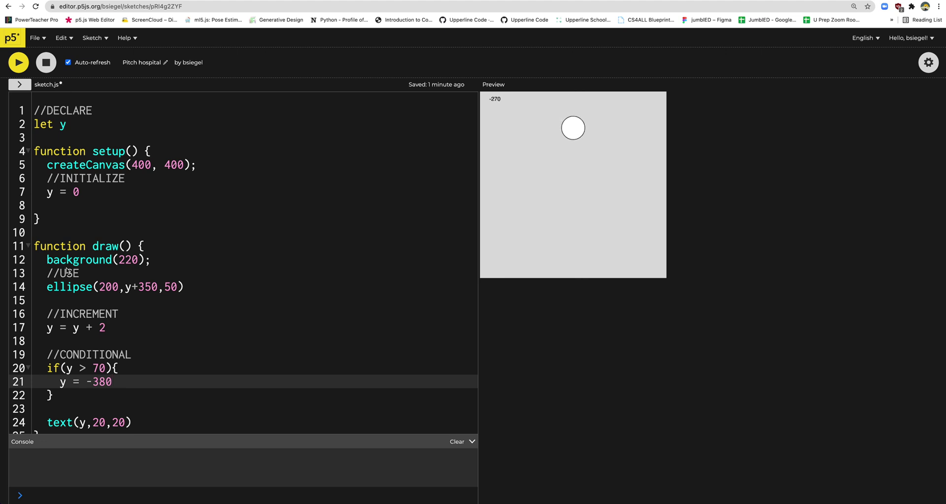
pyautogui.scroll(-1, 88, 306)
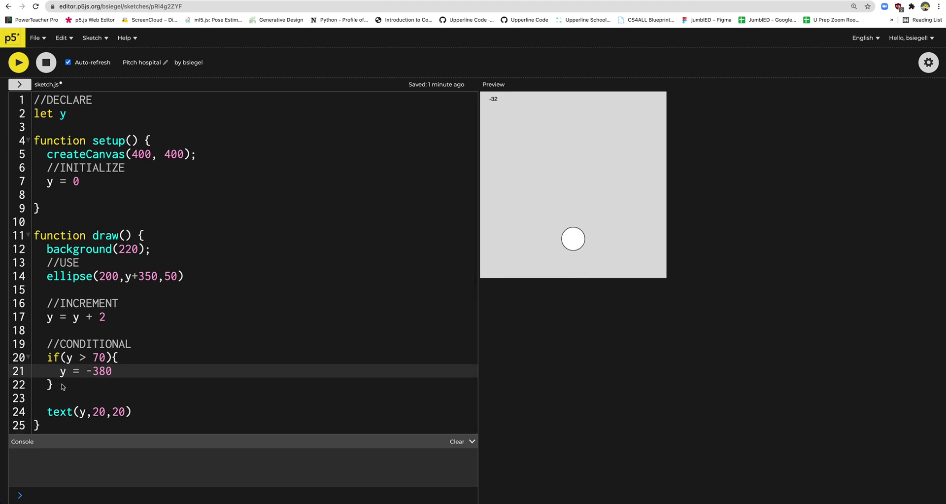